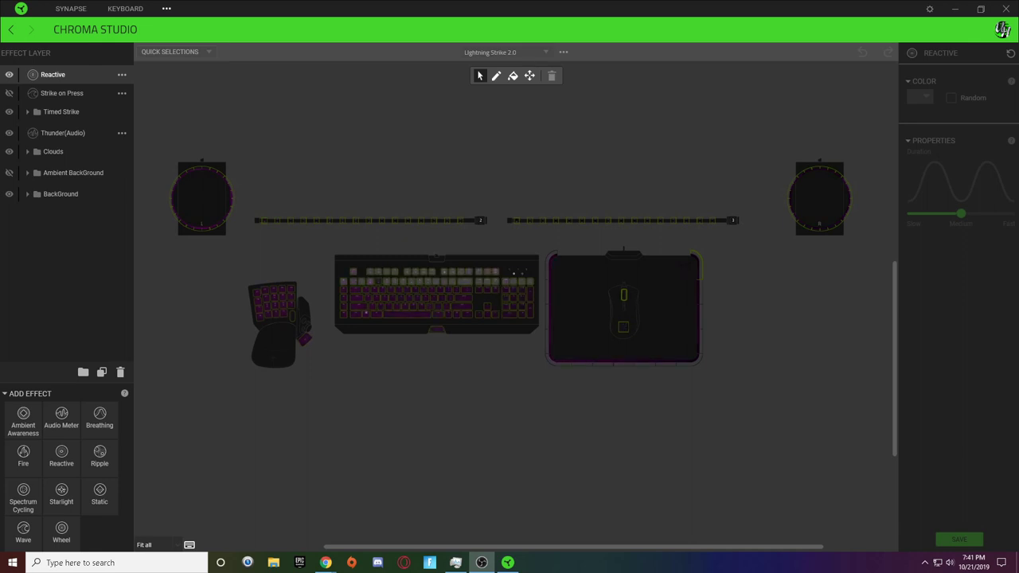
Start a Chroma effects export from Lightning Strike 2.0's actions menu
left_click(660, 184)
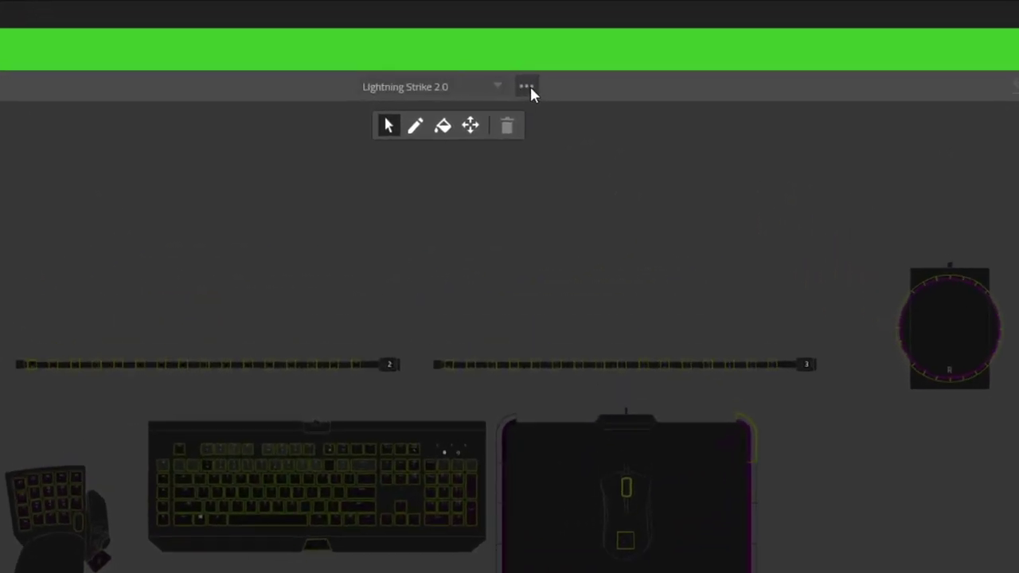
left_click(528, 88)
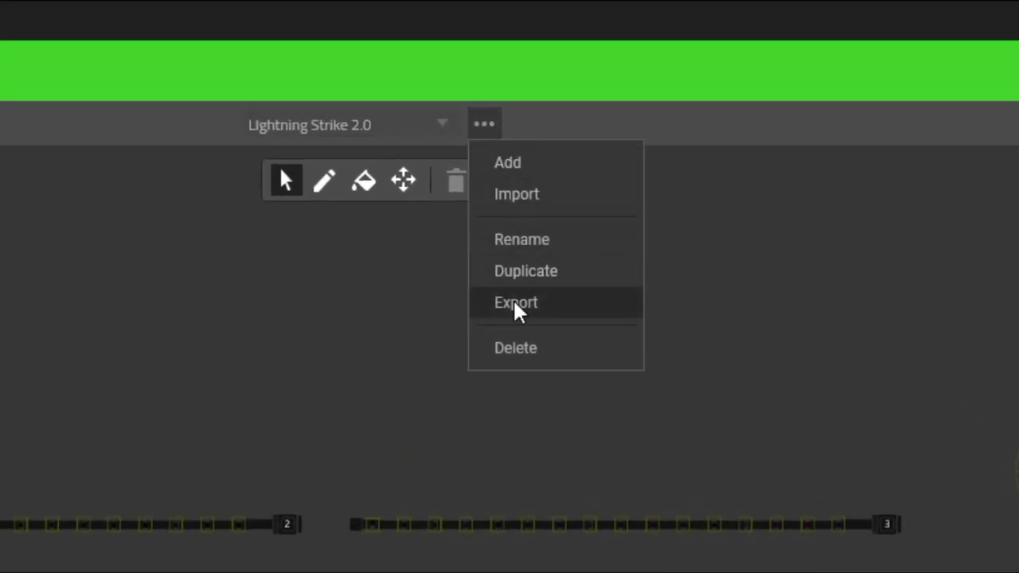
left_click(516, 309)
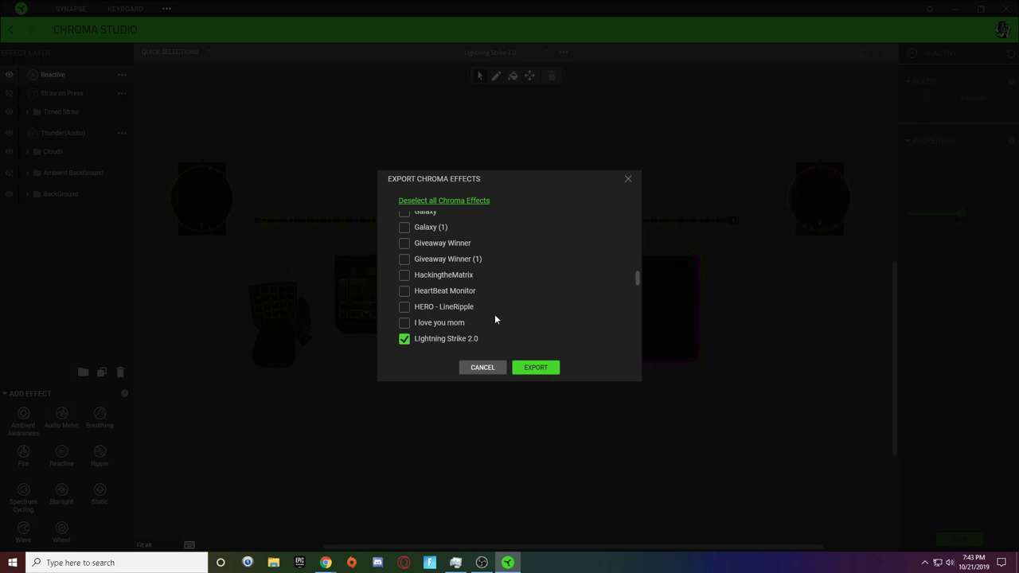
scroll(490, 267, "up", 5)
Select all Chroma effects, Checkers through ZaariasGalaxy, and export them
scroll(479, 231, "up", 5)
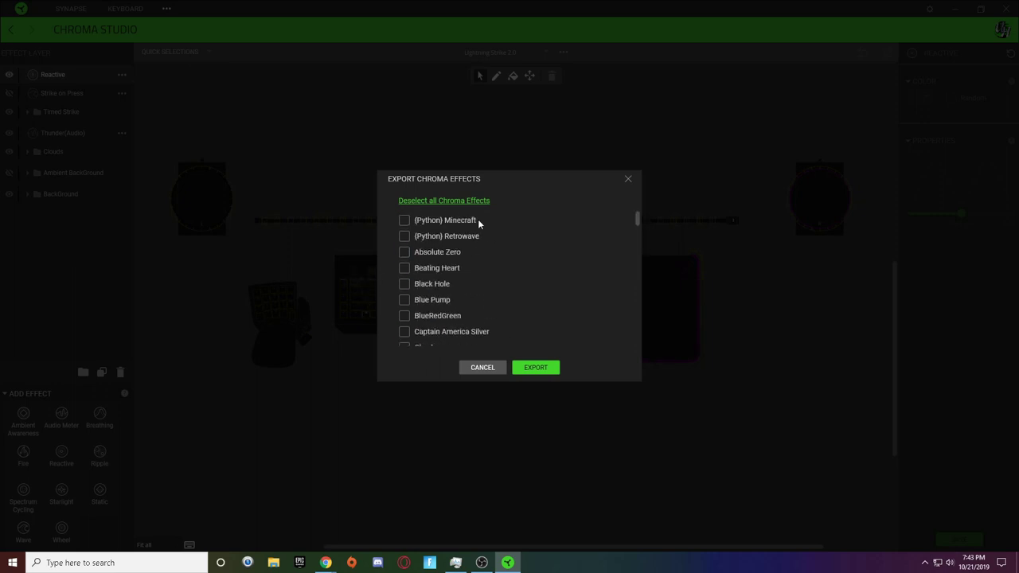
left_click(460, 201)
scroll(478, 254, "down", 3)
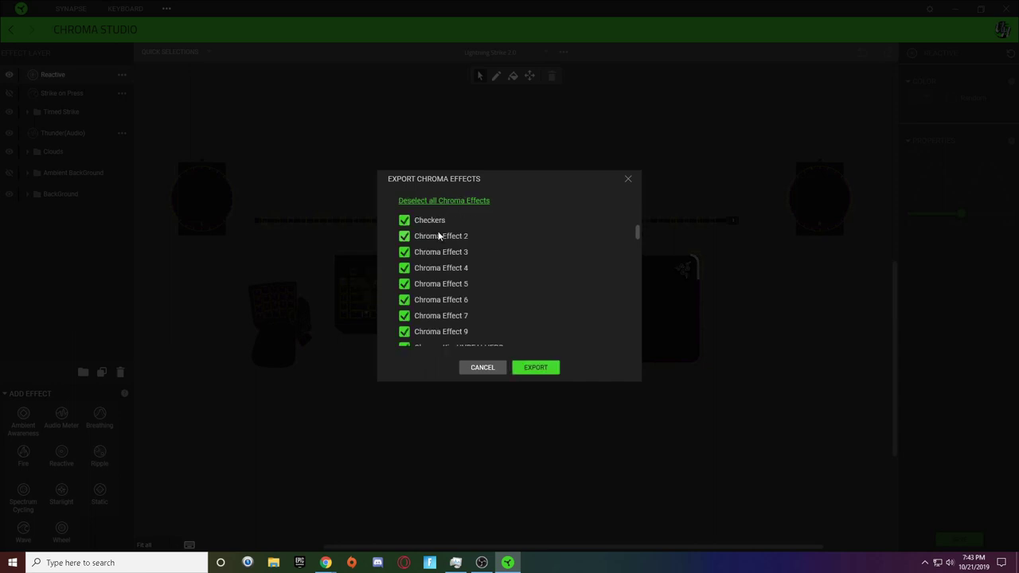
scroll(445, 251, "down", 5)
scroll(461, 275, "down", 5)
scroll(469, 291, "down", 5)
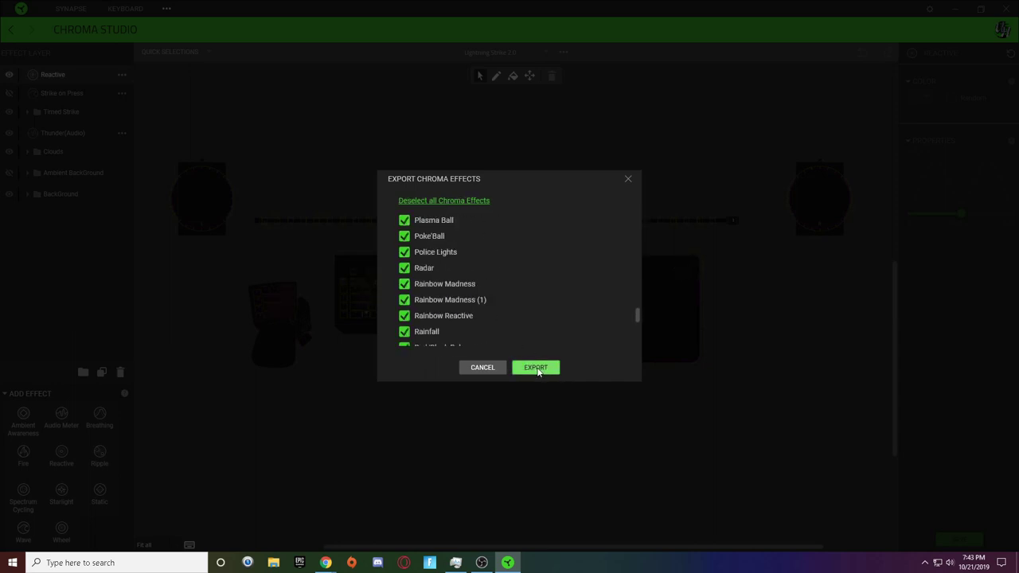
scroll(436, 256, "down", 2)
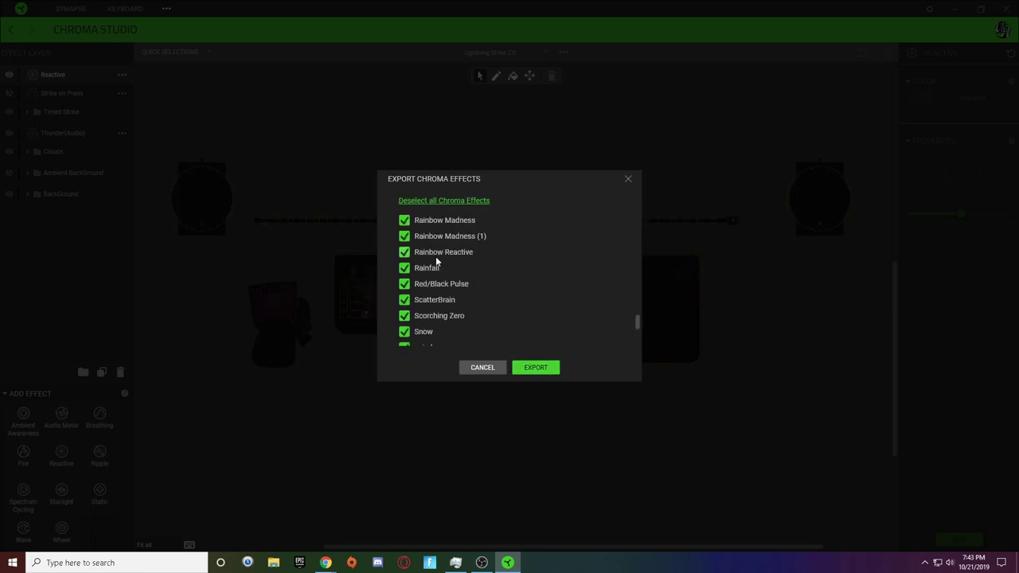
scroll(436, 256, "down", 3)
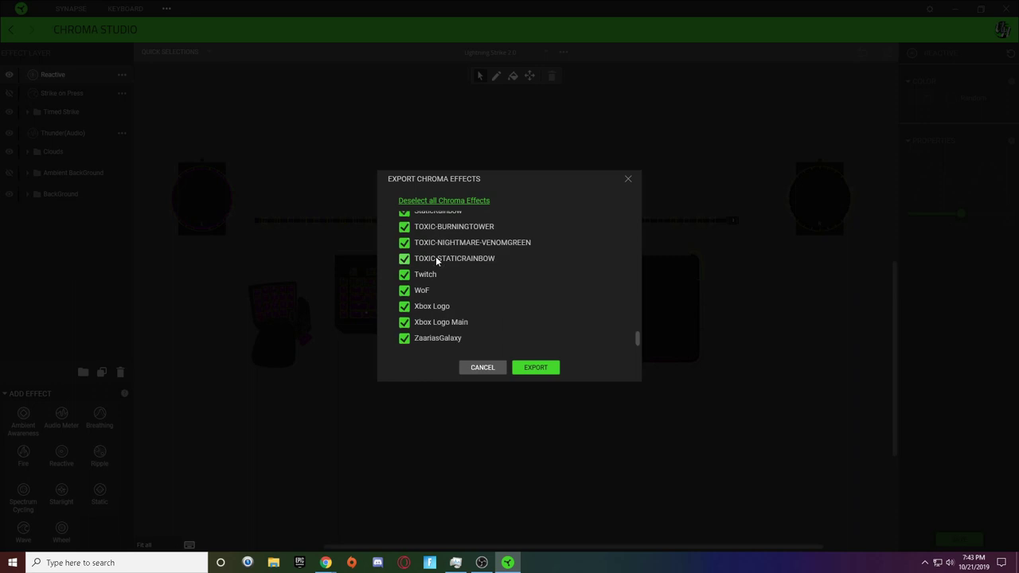
left_click(538, 376)
scroll(467, 267, "up", 2)
scroll(468, 269, "up", 3)
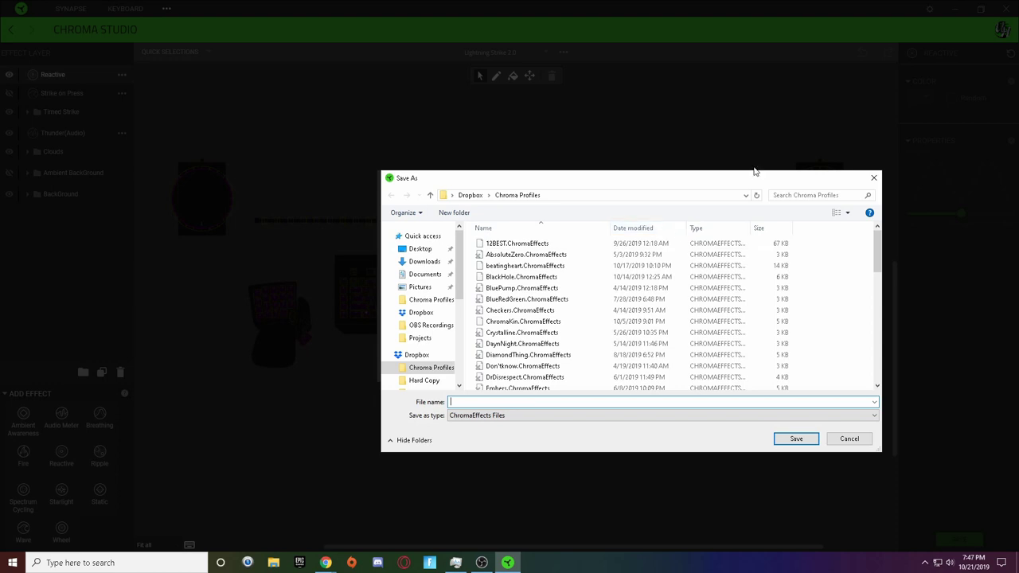
Save the exported effects to the Desktop as Allprofiles.ChromaEffects
left_click_drag(617, 182, 602, 174)
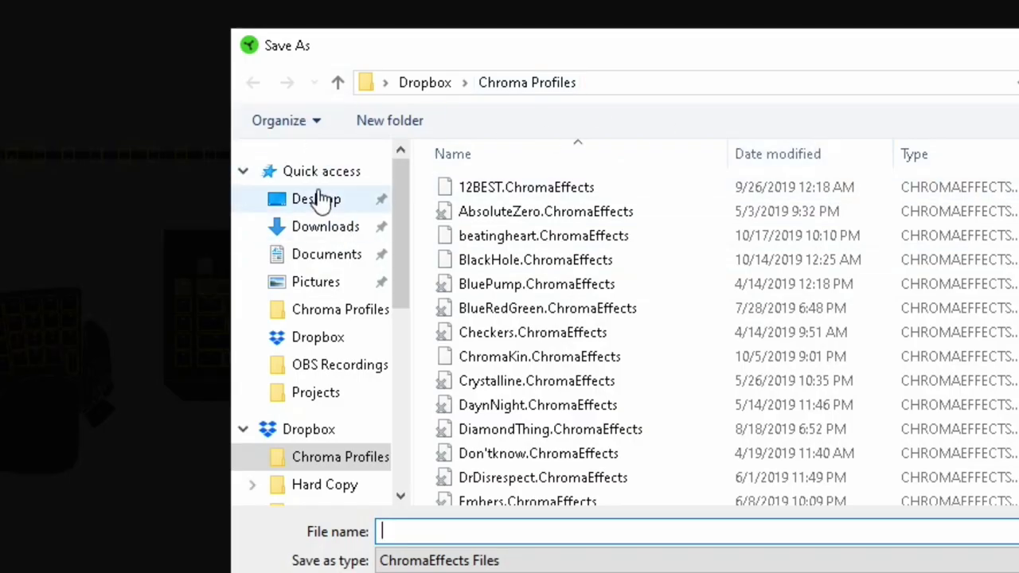
left_click(322, 202)
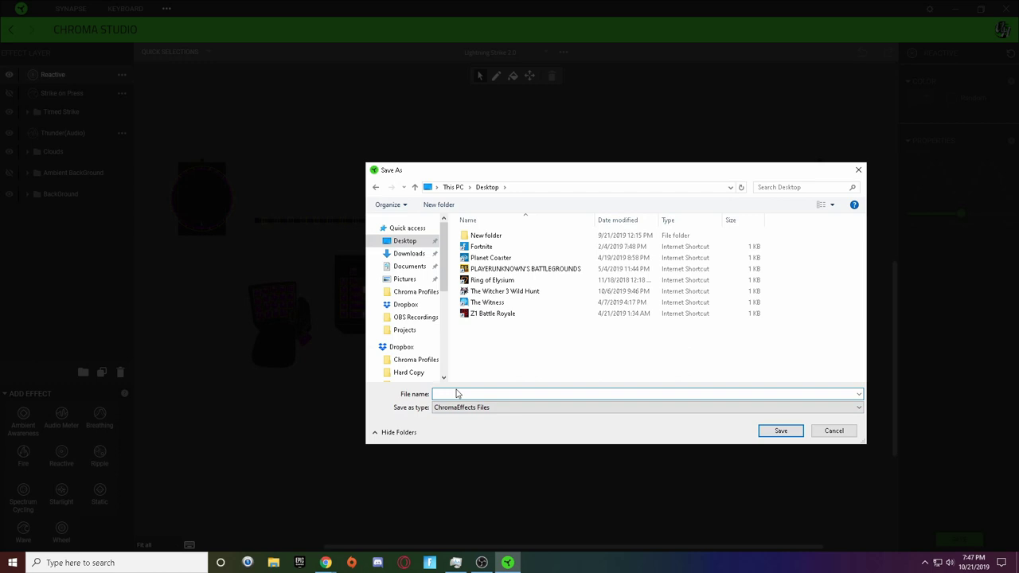
type("All")
type("s")
left_click(785, 434)
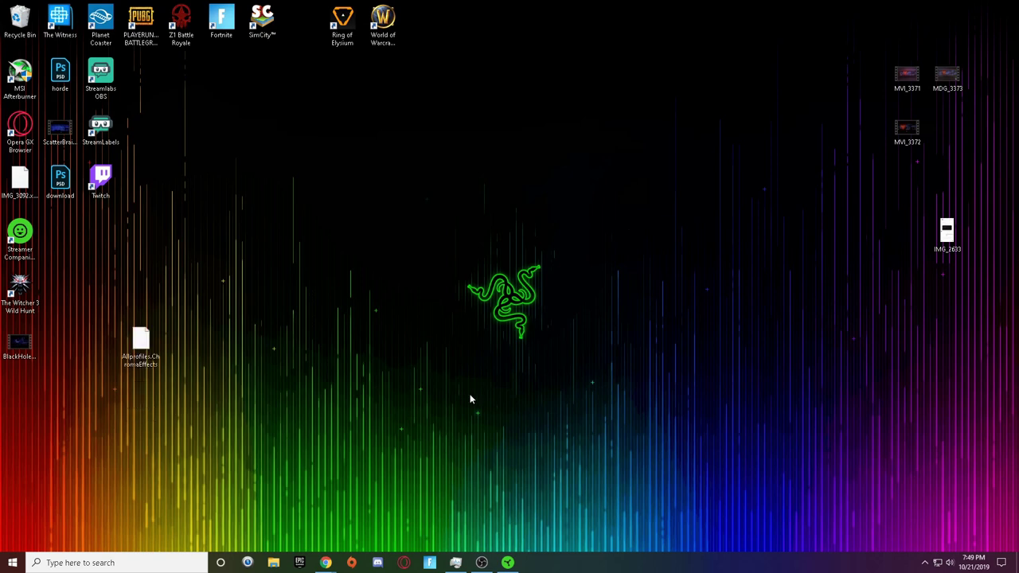
Open a new Chrome window and load the Dropbox Files home page
right_click(327, 563)
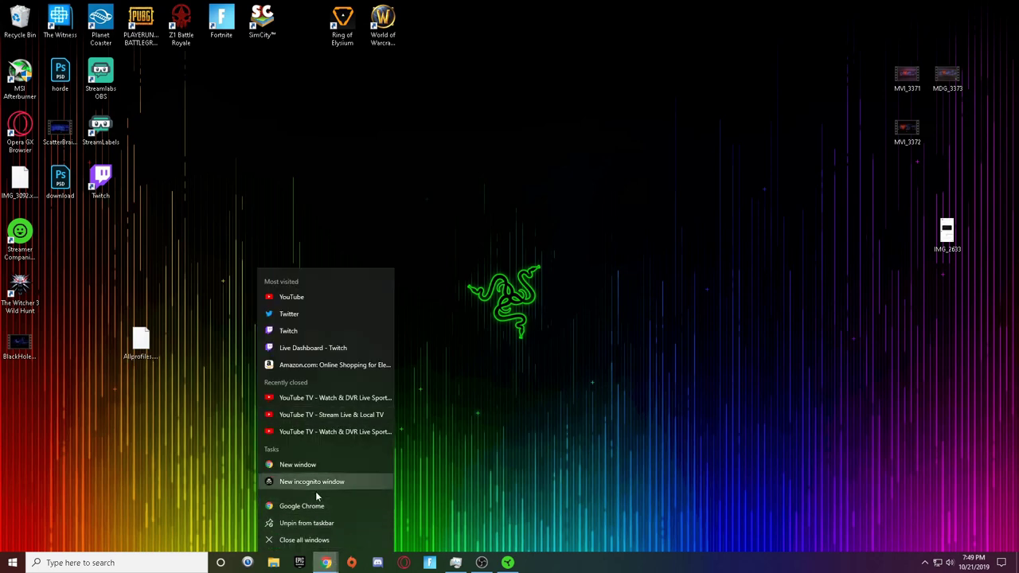
left_click(310, 468)
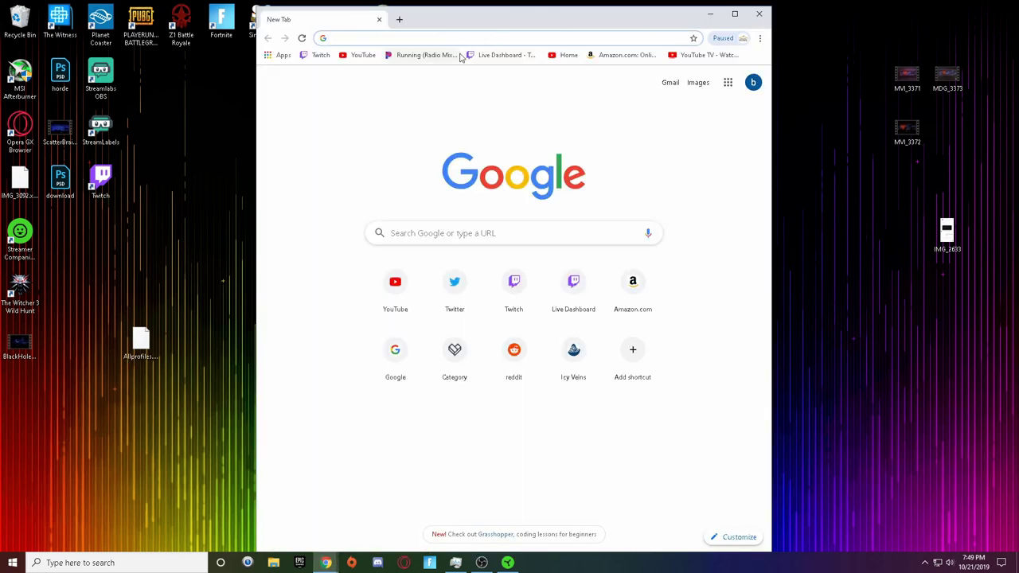
type("dr")
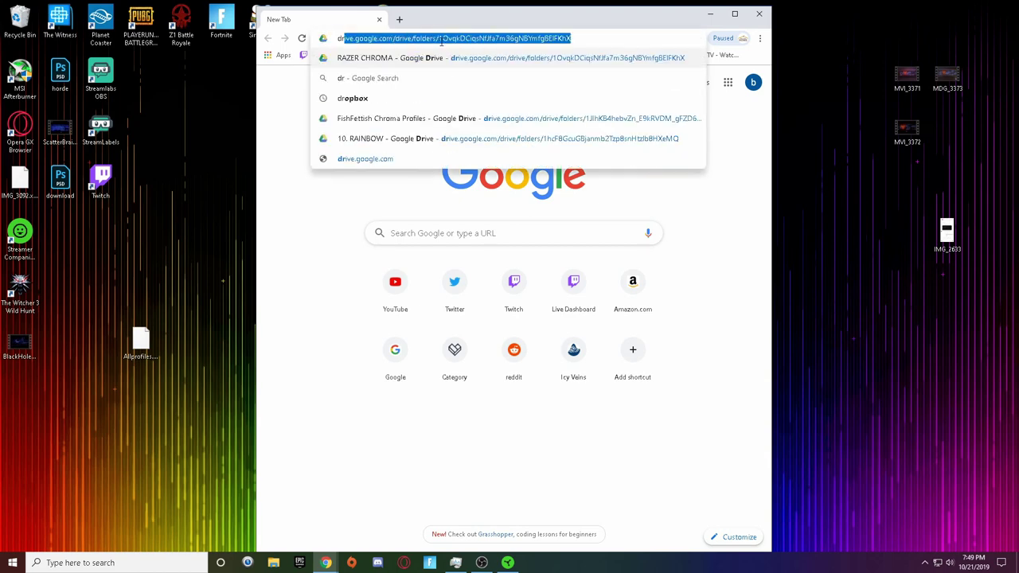
type("io")
key("BackSpace")
key("BackSpace")
type("opbox")
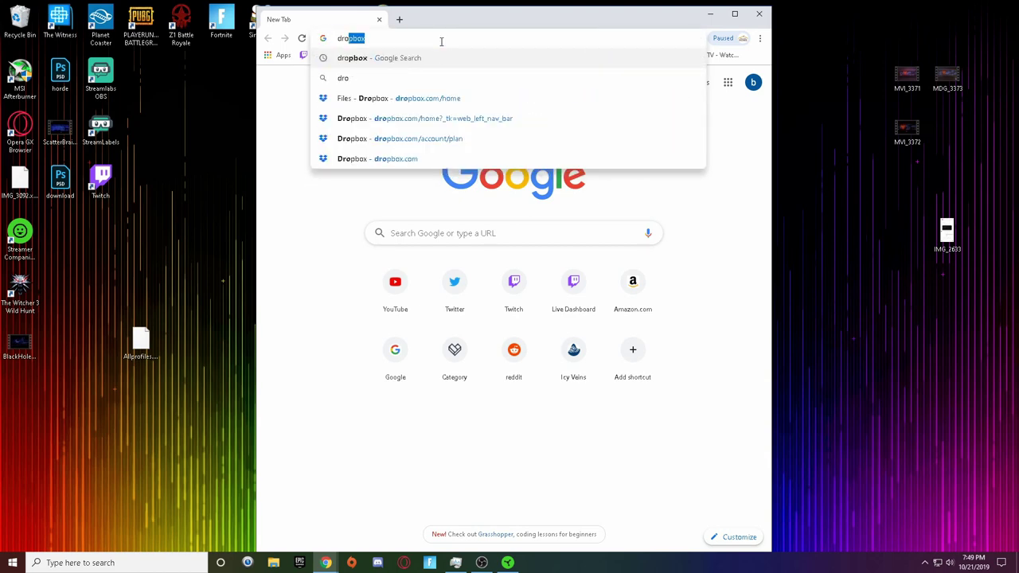
key("Return")
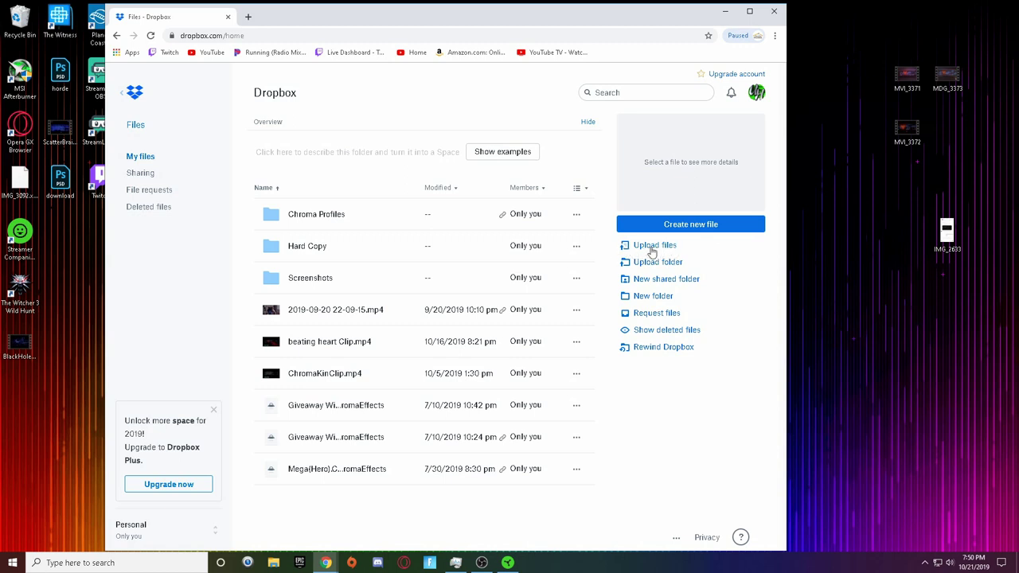
Upload Allprofiles.ChromaEffects from the Desktop to Dropbox
left_click(651, 248)
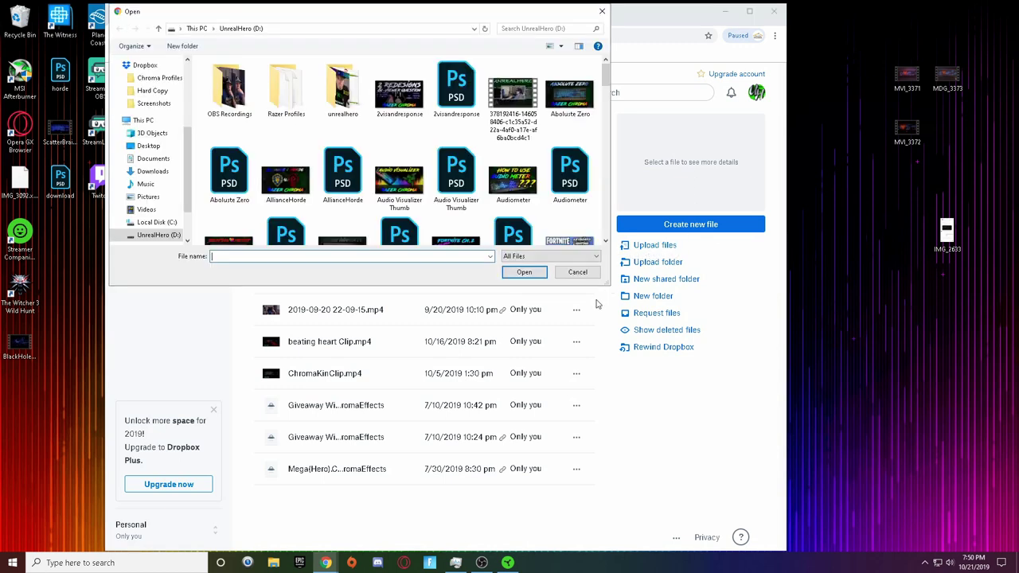
scroll(147, 89, "up", 3)
scroll(151, 88, "up", 2)
left_click(153, 86)
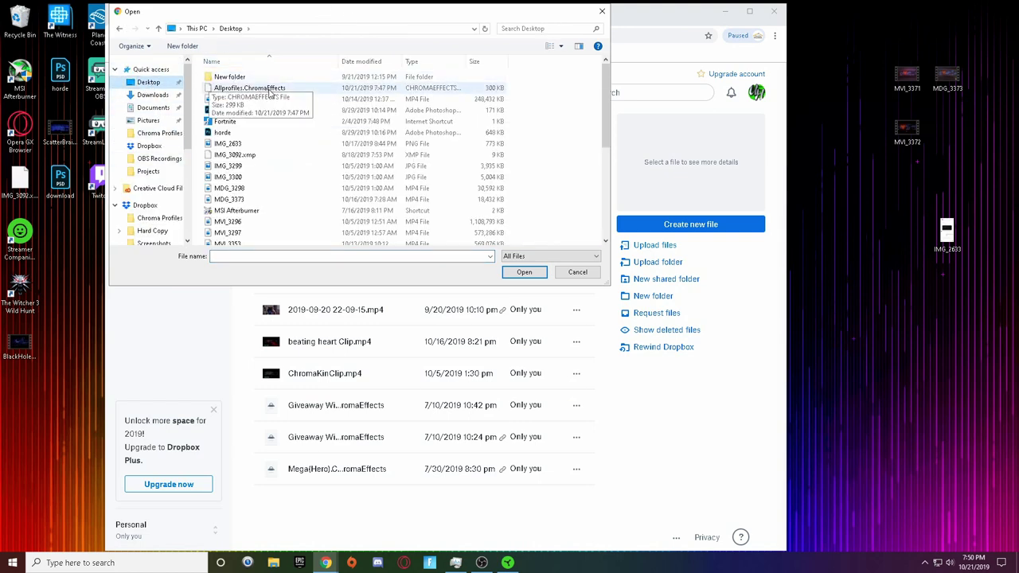
left_click(304, 89)
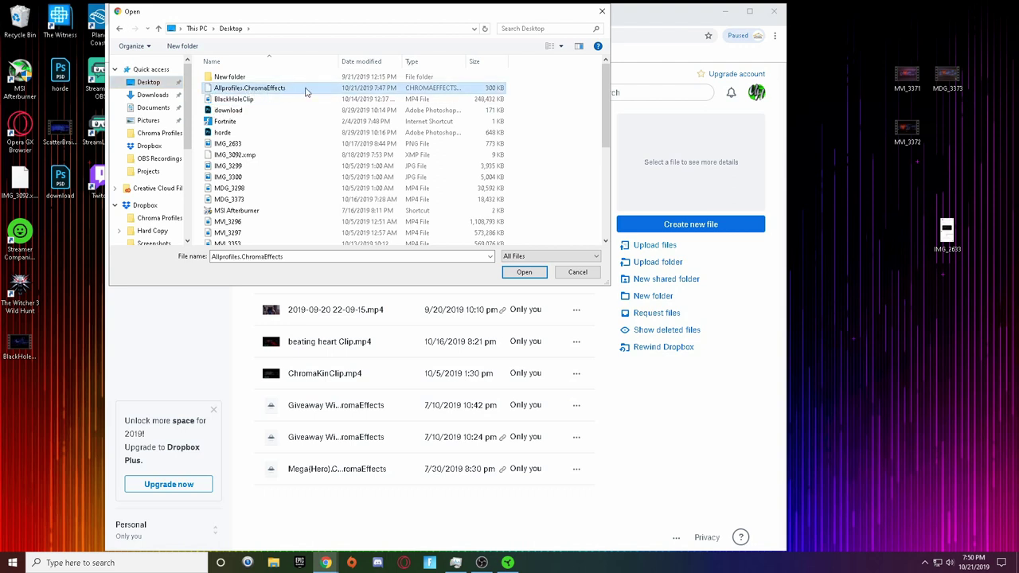
left_click(525, 271)
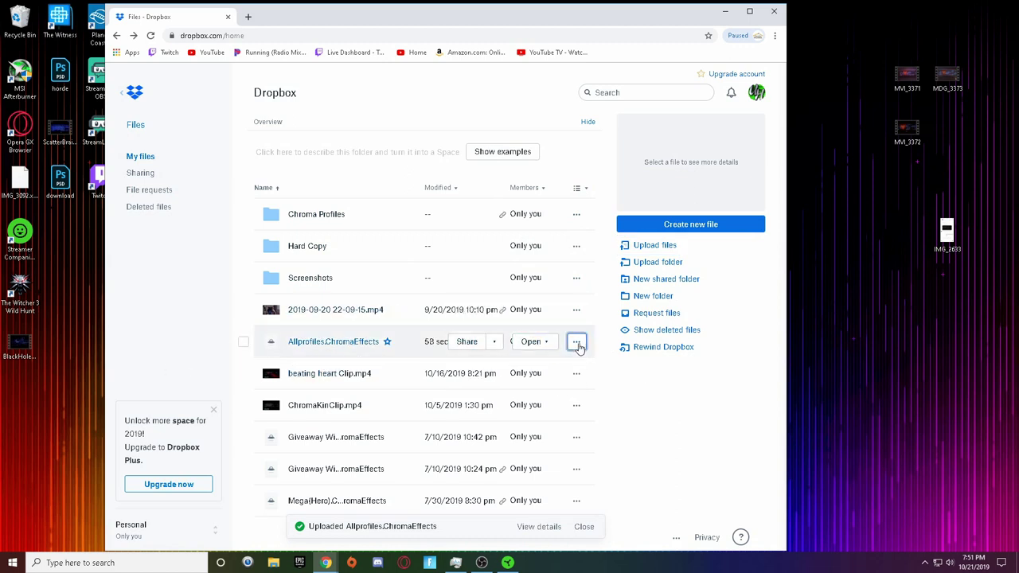
left_click(577, 342)
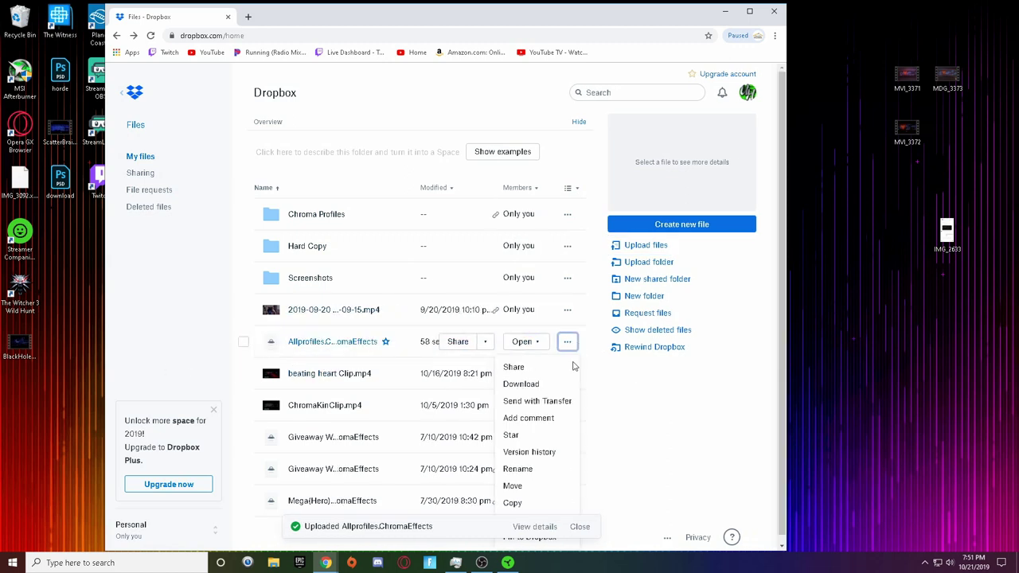
Create a view-only share link for Allprofiles.ChromaEffects and copy it
left_click(513, 368)
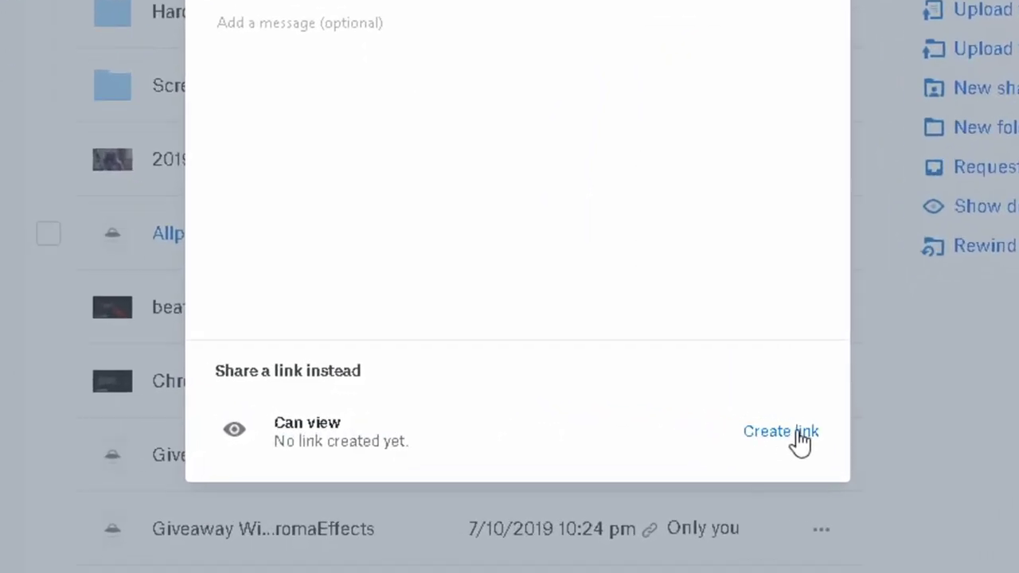
left_click(566, 428)
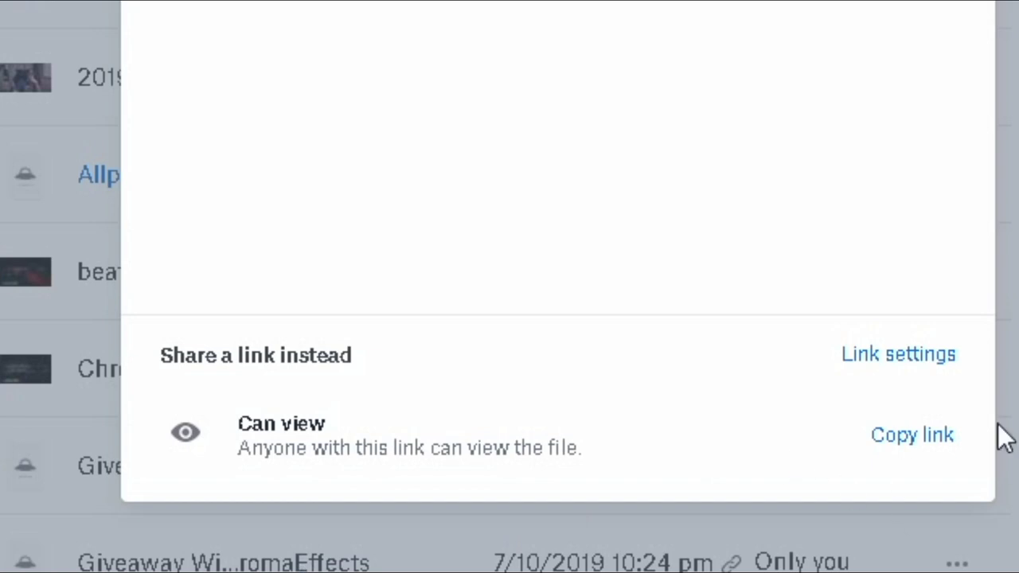
left_click(927, 442)
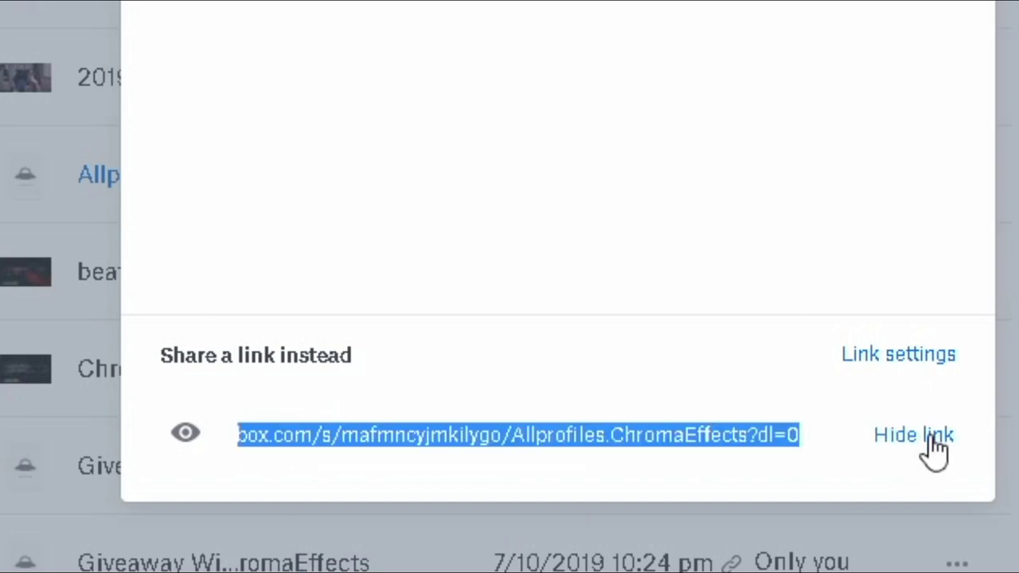